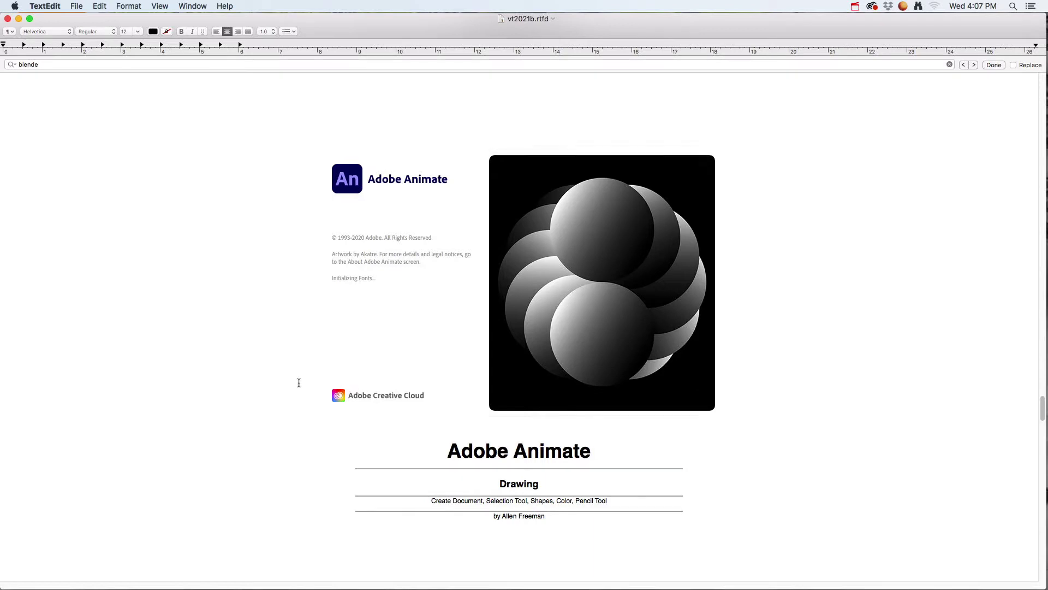
# Switch to Adobe Animate and create a new HD document, 1280 × 720, at 30 fps for ActionScript 3.0.
pyautogui.press('super+Tab')
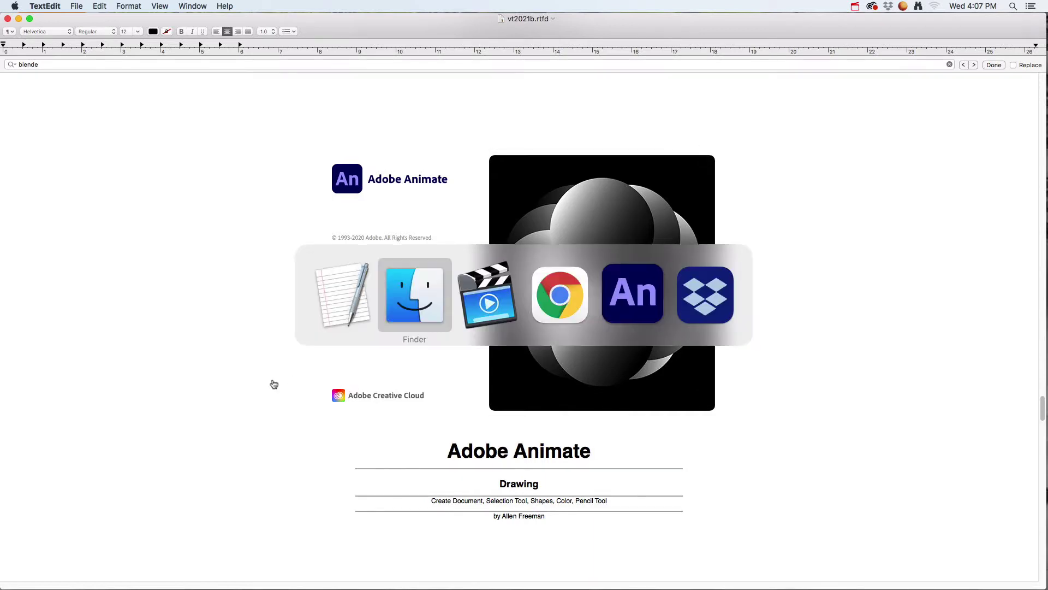
pyautogui.click(630, 294)
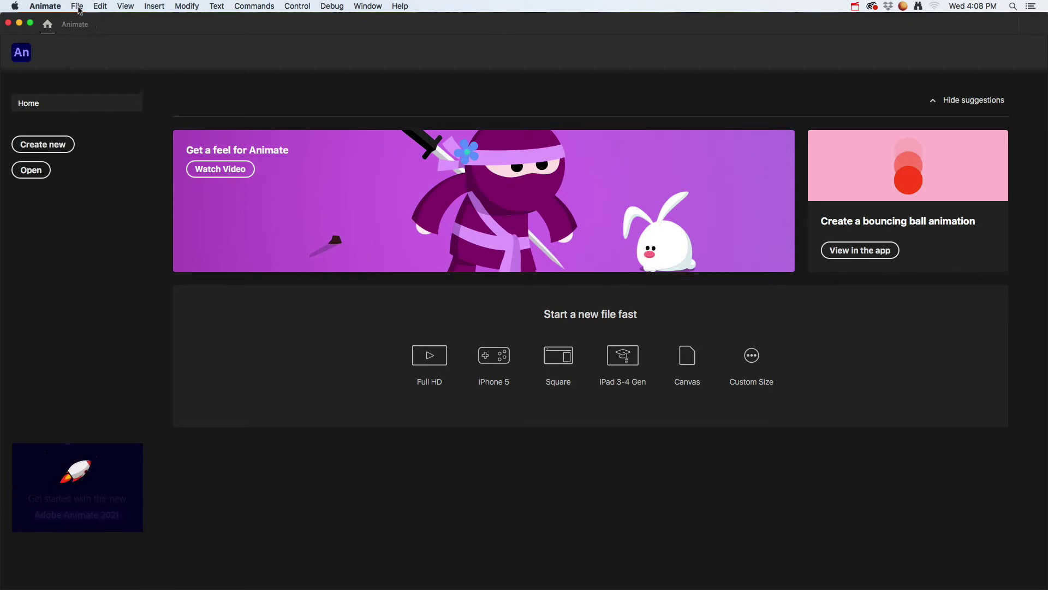
pyautogui.press('super+n')
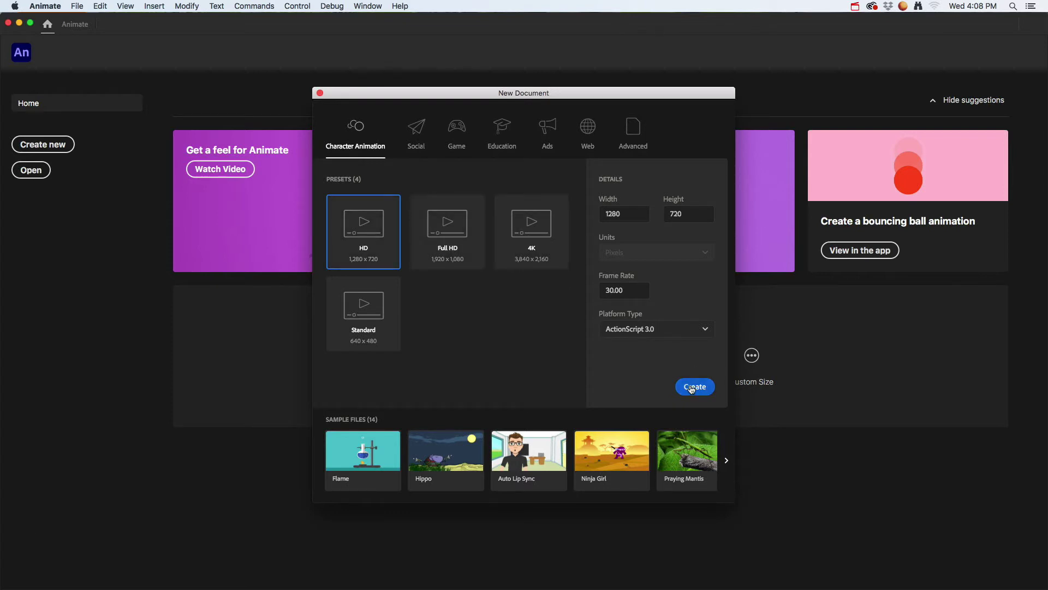
pyautogui.click(691, 386)
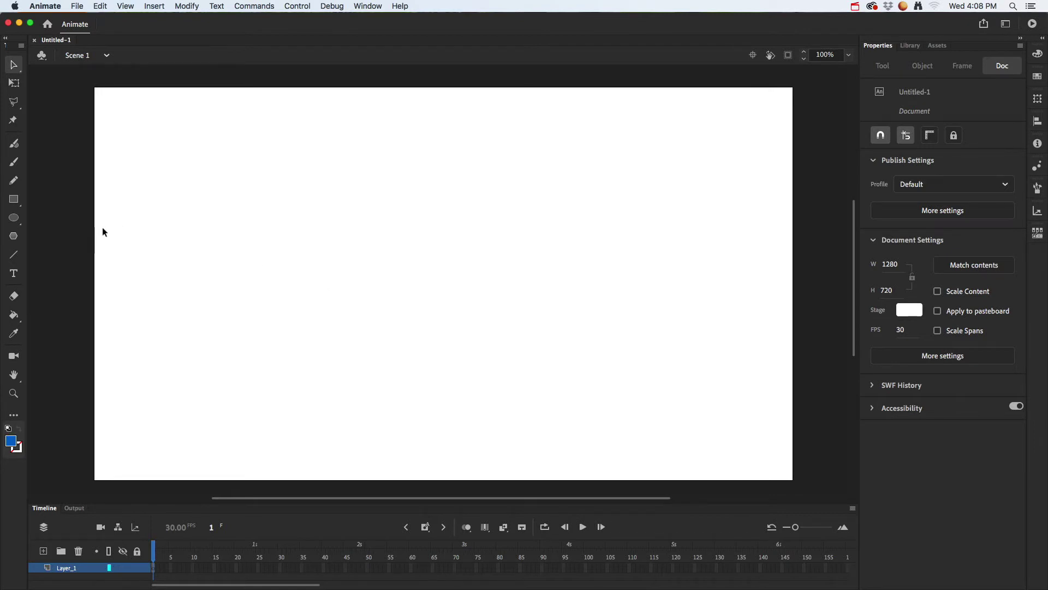
# Draw a rectangle with a turquoise fill and black stroke covering the whole stage as the sky.
pyautogui.click(14, 200)
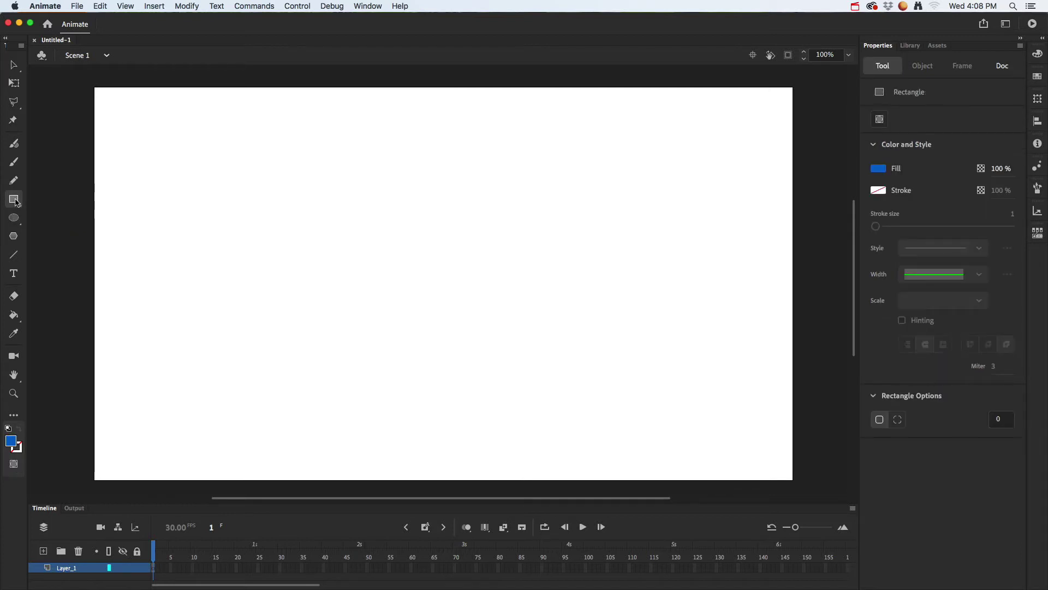
pyautogui.click(17, 448)
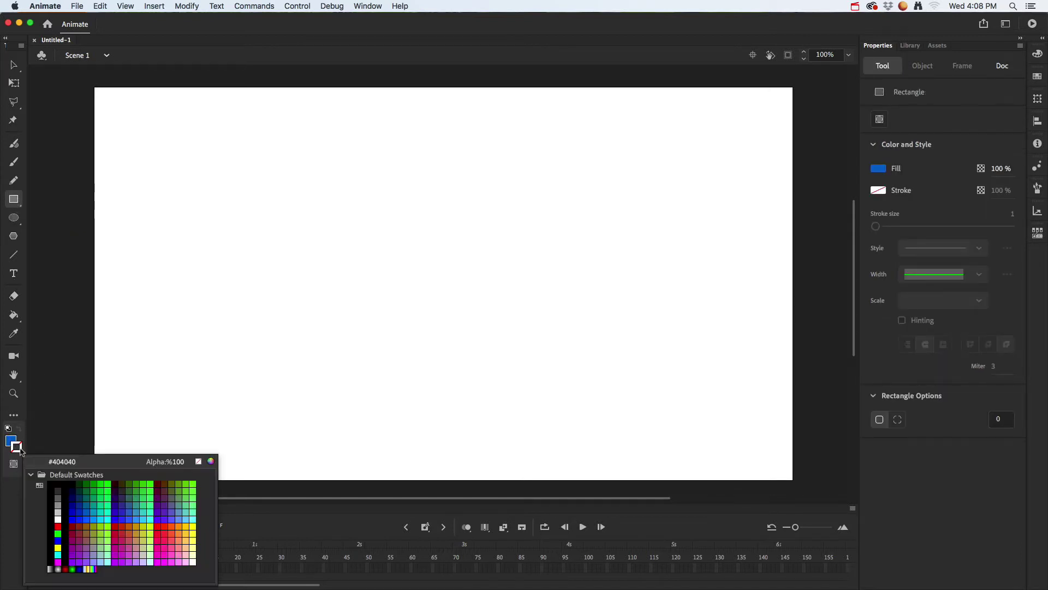
pyautogui.click(57, 484)
pyautogui.click(12, 442)
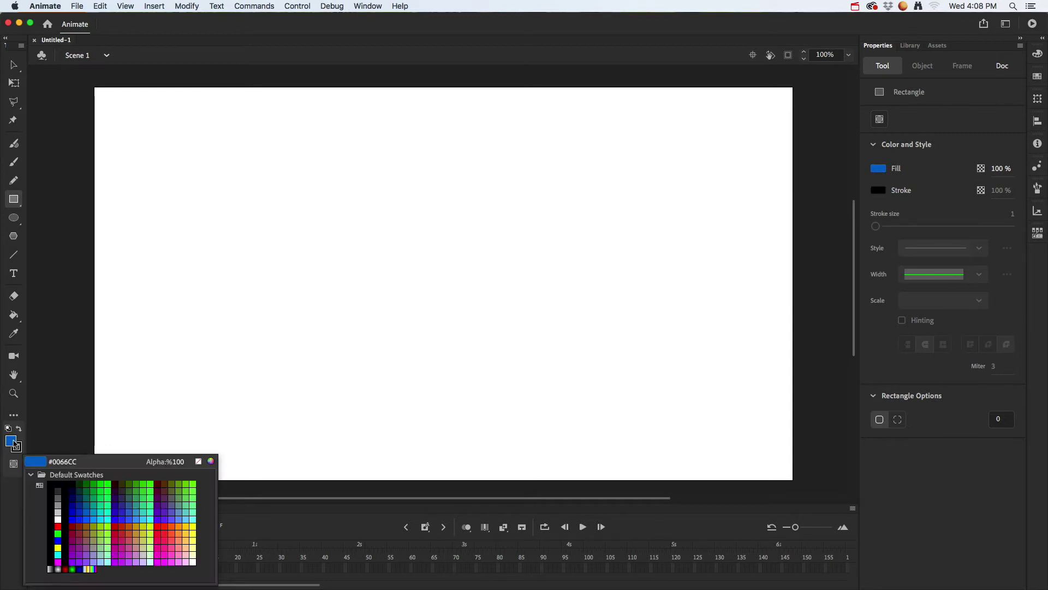
pyautogui.click(101, 511)
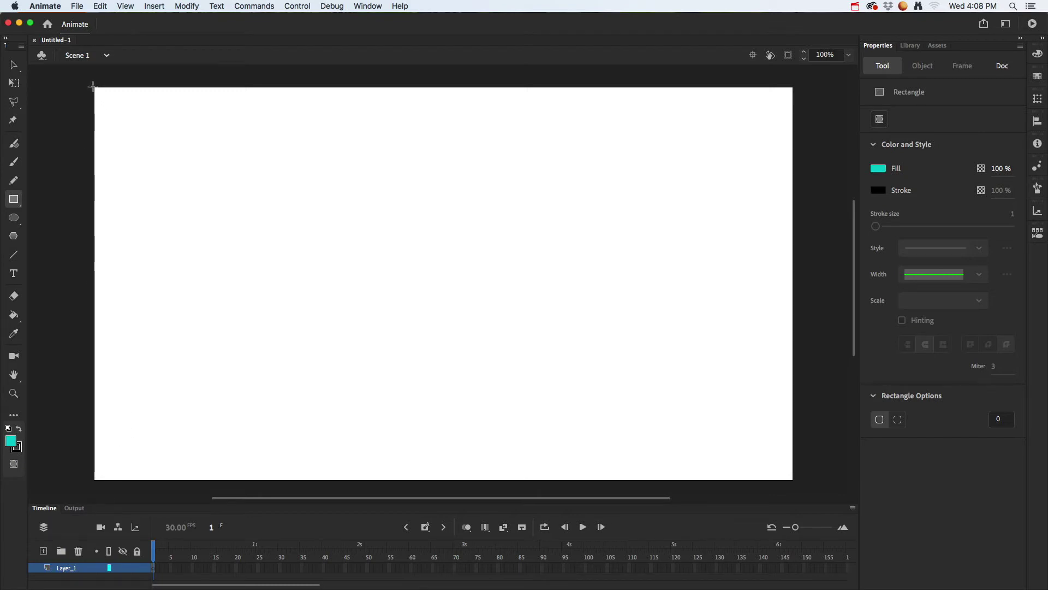
pyautogui.moveTo(93, 85); pyautogui.dragTo(795, 483)
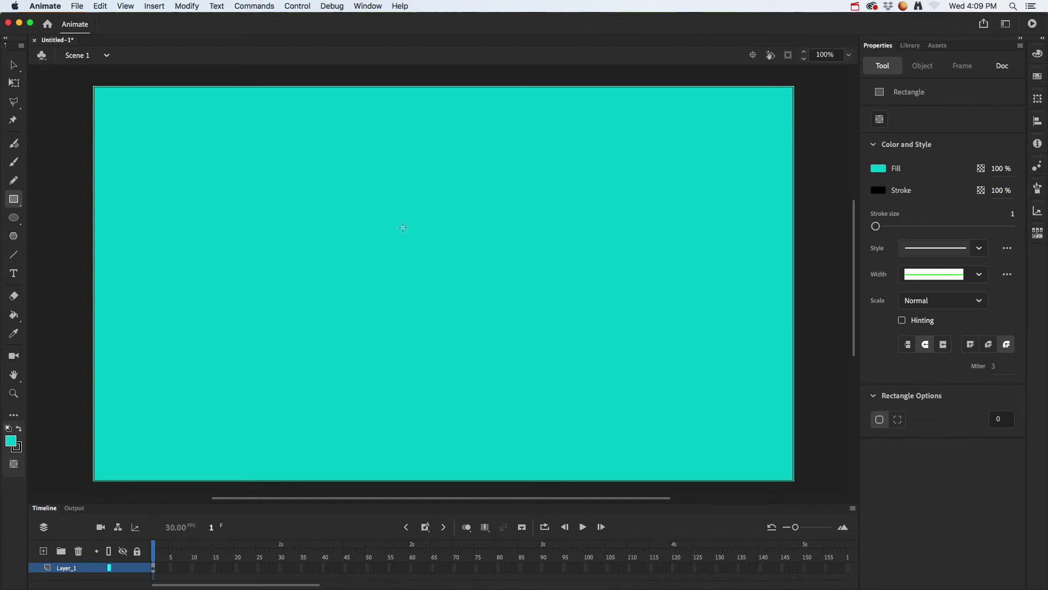
pyautogui.click(13, 393)
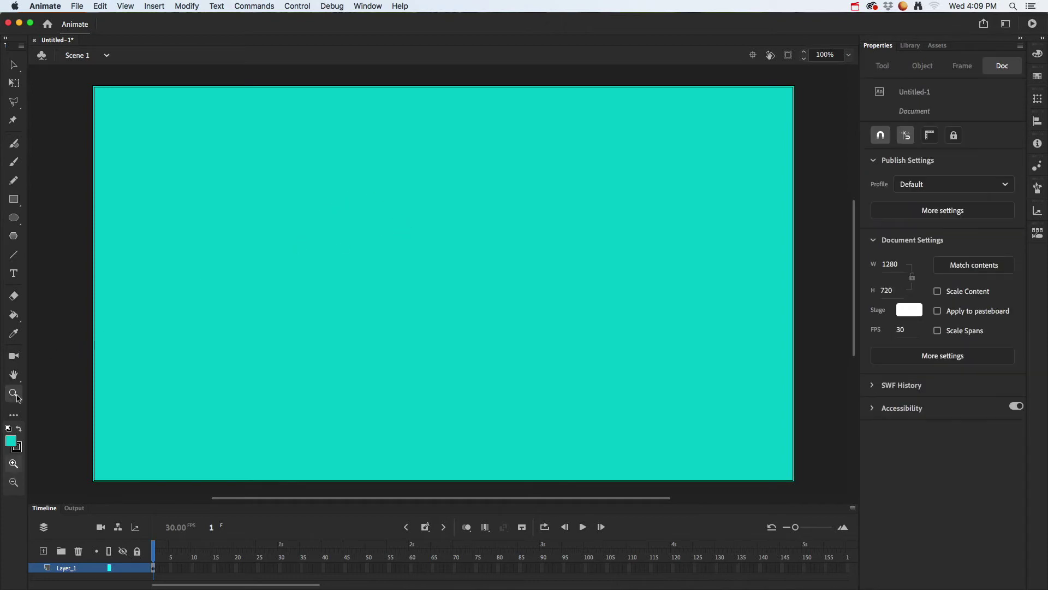
pyautogui.click(14, 483)
pyautogui.click(168, 392)
pyautogui.click(13, 464)
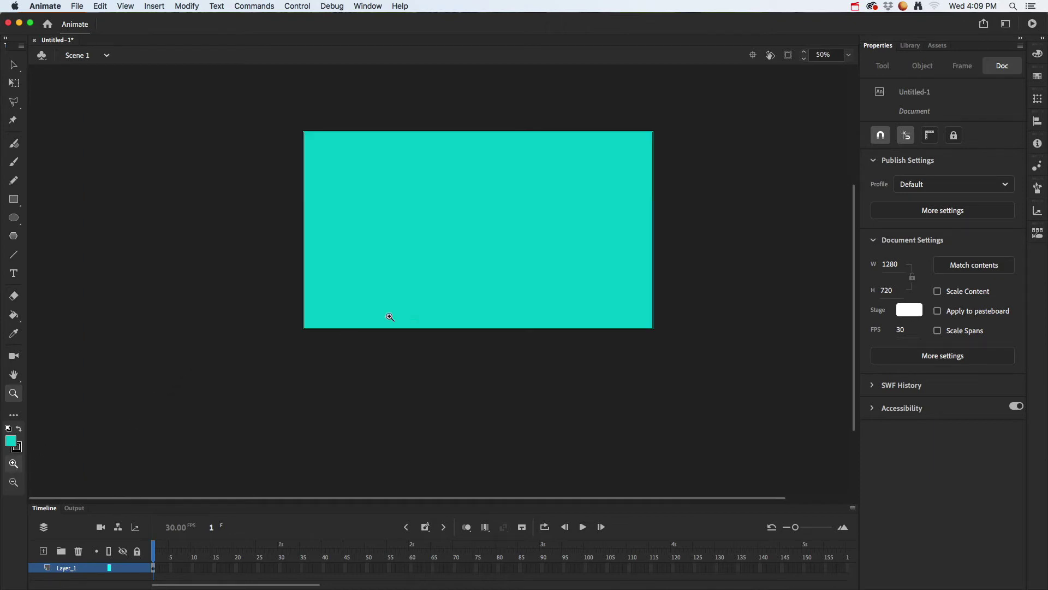
pyautogui.click(415, 297)
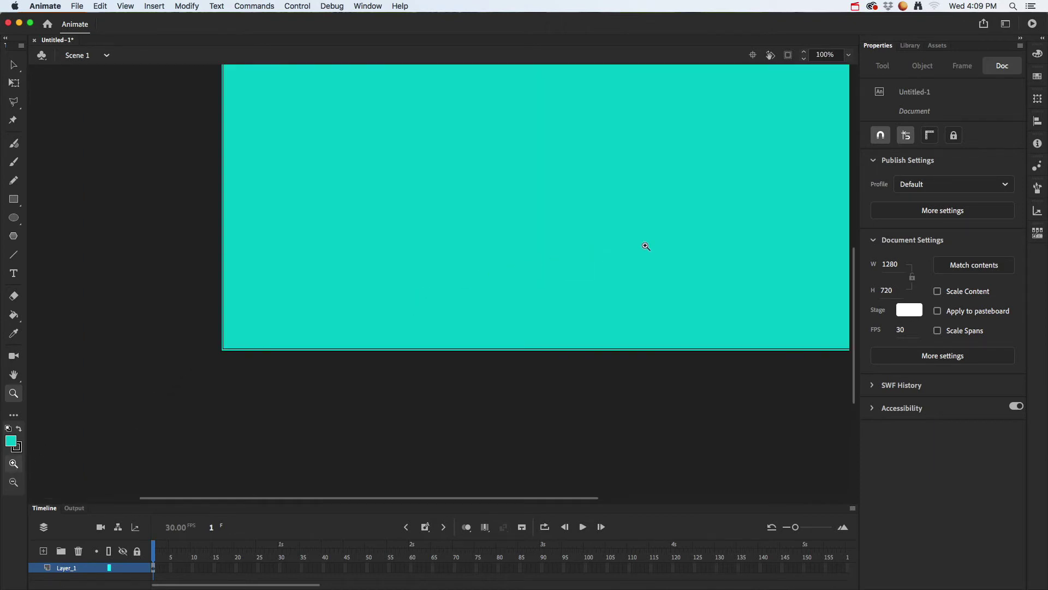
pyautogui.moveTo(697, 204); pyautogui.dragTo(567, 332)
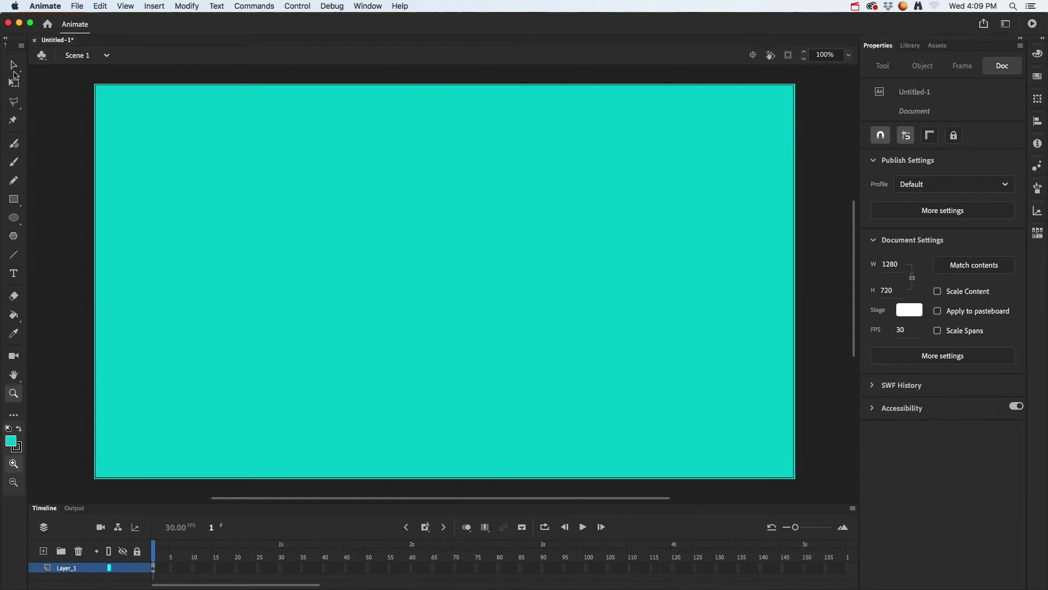
# Set the Pencil tool to Ink mode and draw a freehand mountain ridge across the full width of the stage.
pyautogui.click(14, 181)
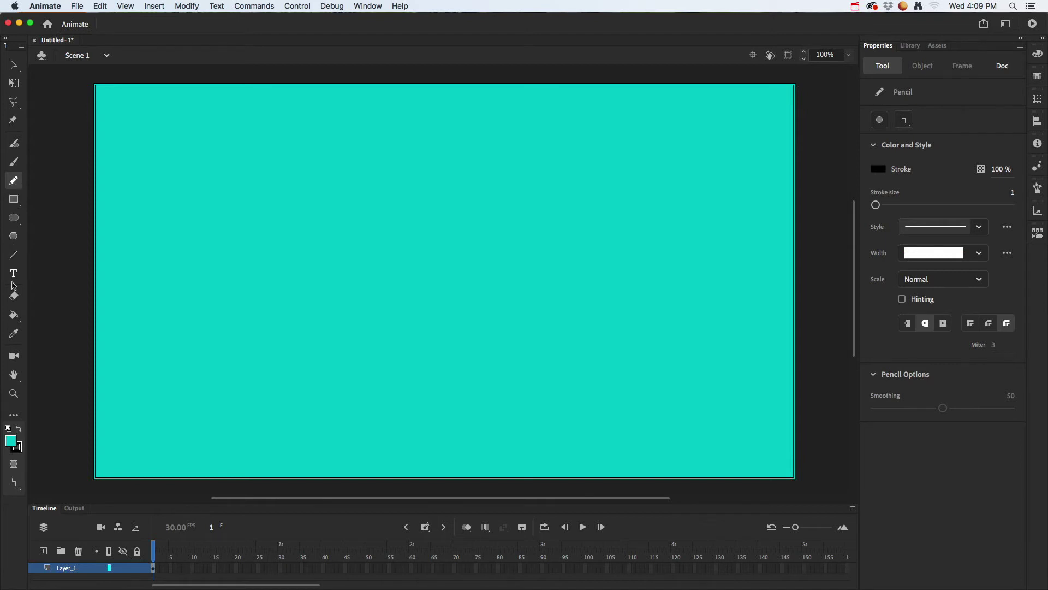
pyautogui.click(14, 483)
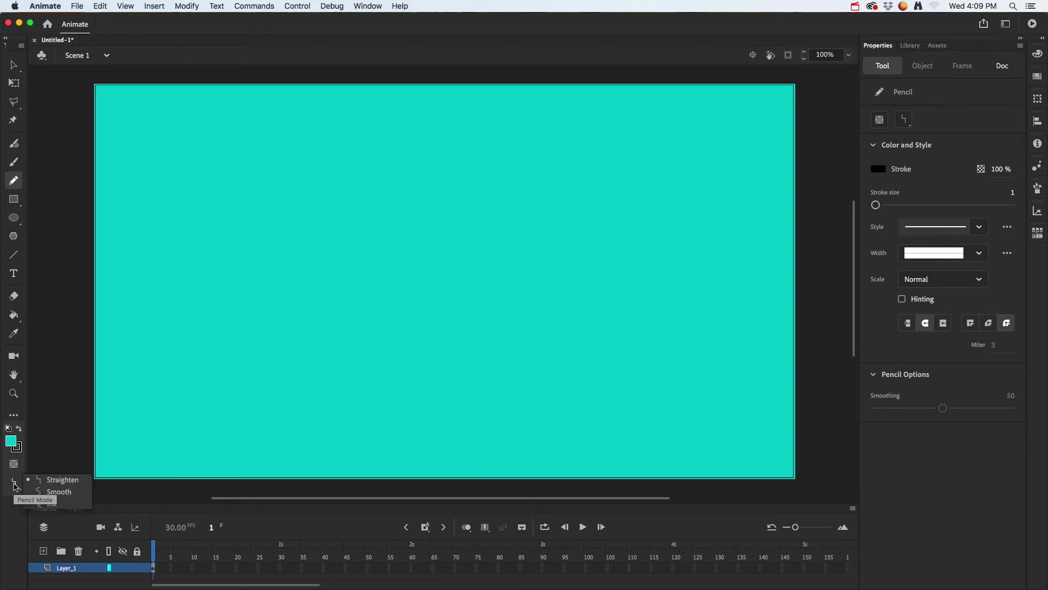
pyautogui.click(15, 484)
pyautogui.click(15, 484)
pyautogui.click(52, 504)
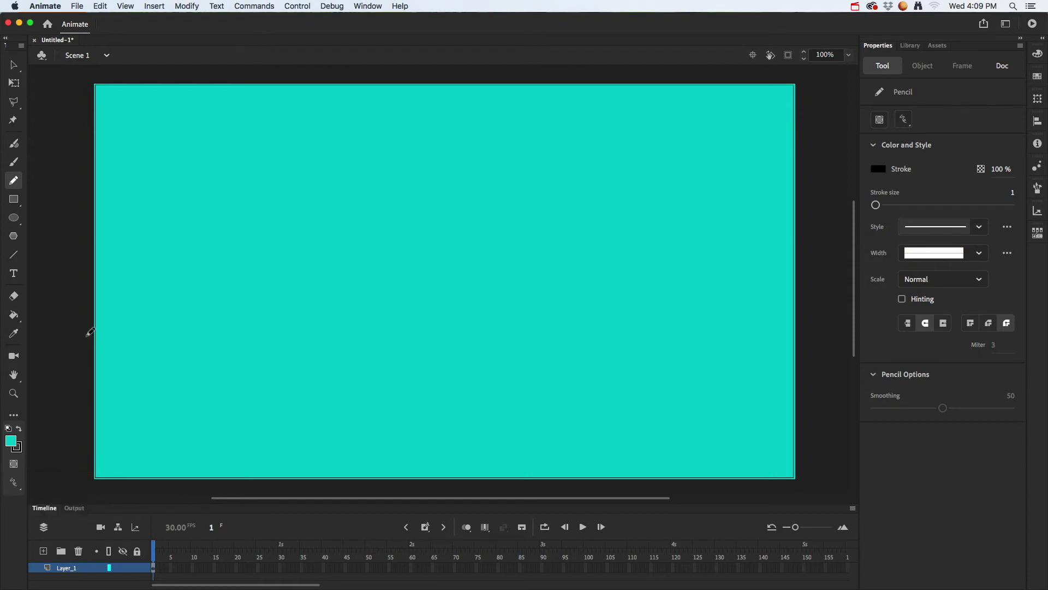
pyautogui.moveTo(89, 333)
pyautogui.mouseDown()
pyautogui.moveTo(184, 241)
pyautogui.moveTo(365, 243)
pyautogui.moveTo(502, 173)
pyautogui.moveTo(672, 273)
pyautogui.moveTo(712, 271)
pyautogui.moveTo(830, 221)
pyautogui.mouseUp()
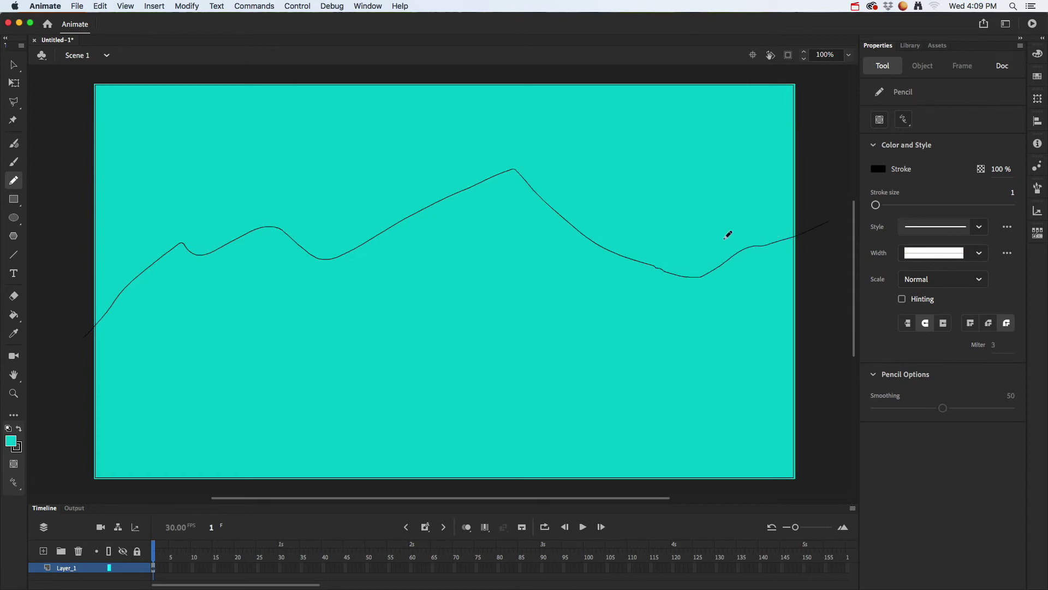
# Draw a straight, slightly sloping horizon line below the ridge past both stage edges and fill the ground beneath it bright green.
pyautogui.click(13, 254)
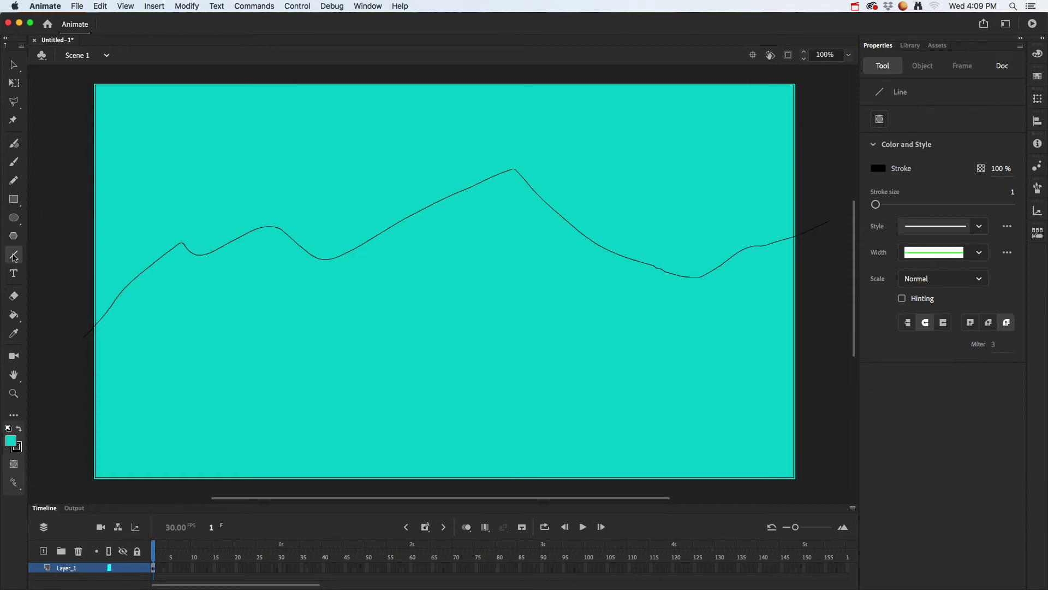
pyautogui.moveTo(71, 371); pyautogui.dragTo(812, 345)
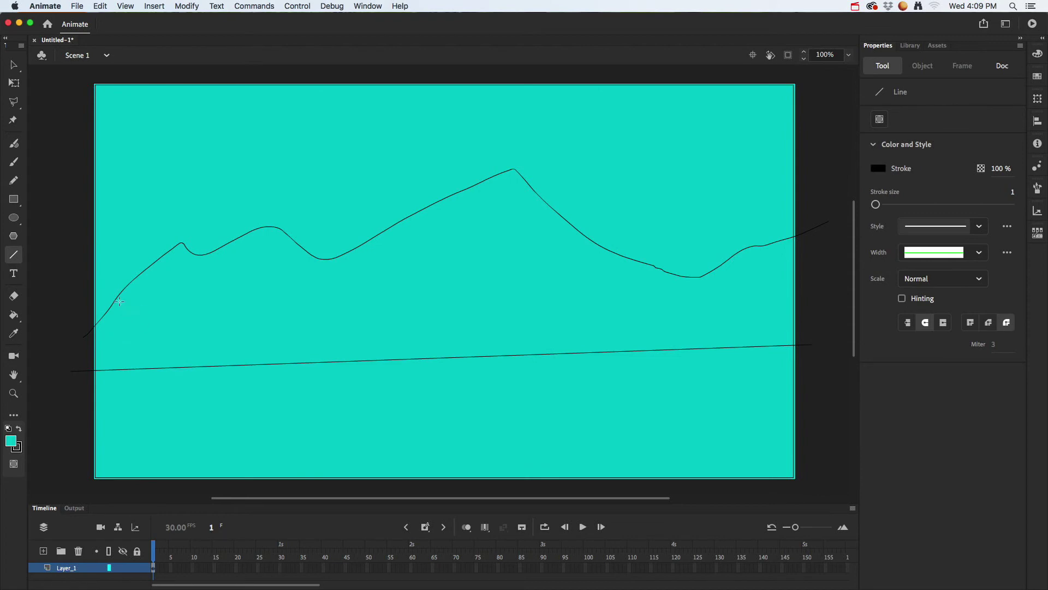
pyautogui.click(13, 316)
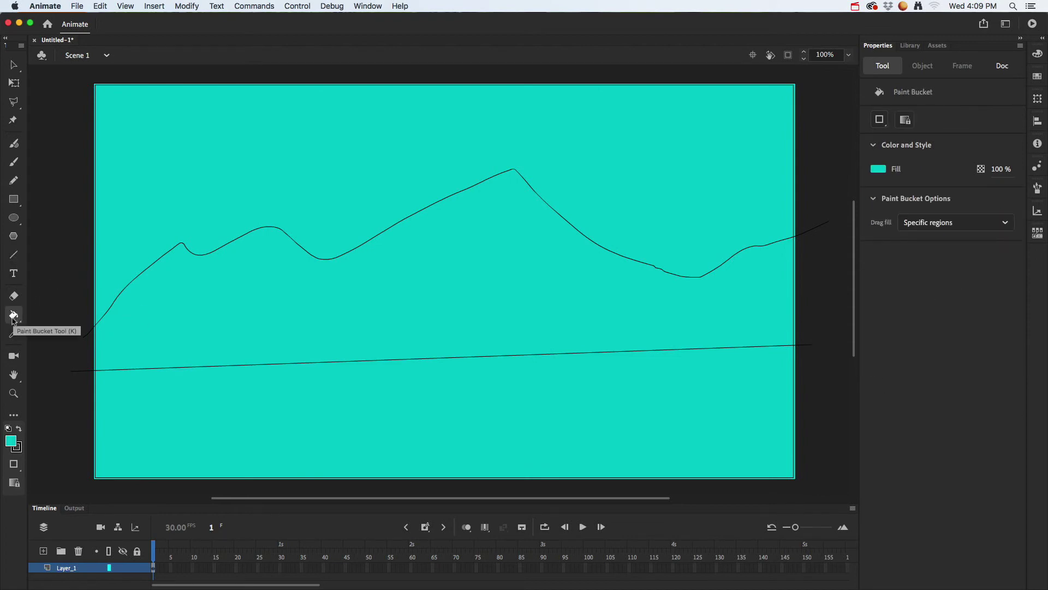
pyautogui.click(11, 441)
pyautogui.click(57, 533)
pyautogui.click(167, 442)
# Fill the area between the mountain ridge and the horizon line with dark purple.
pyautogui.click(11, 441)
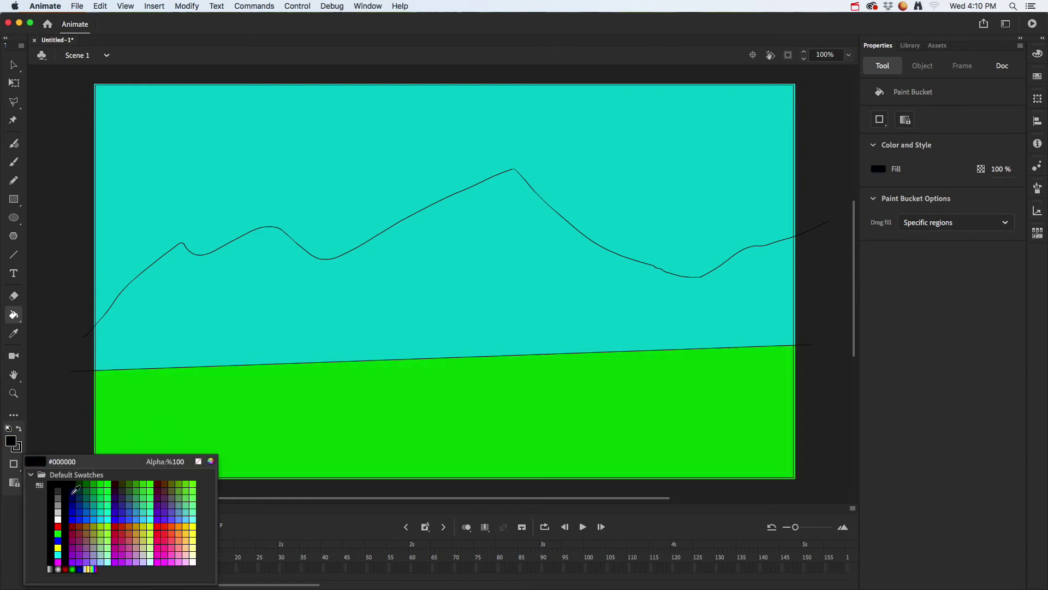
pyautogui.click(160, 503)
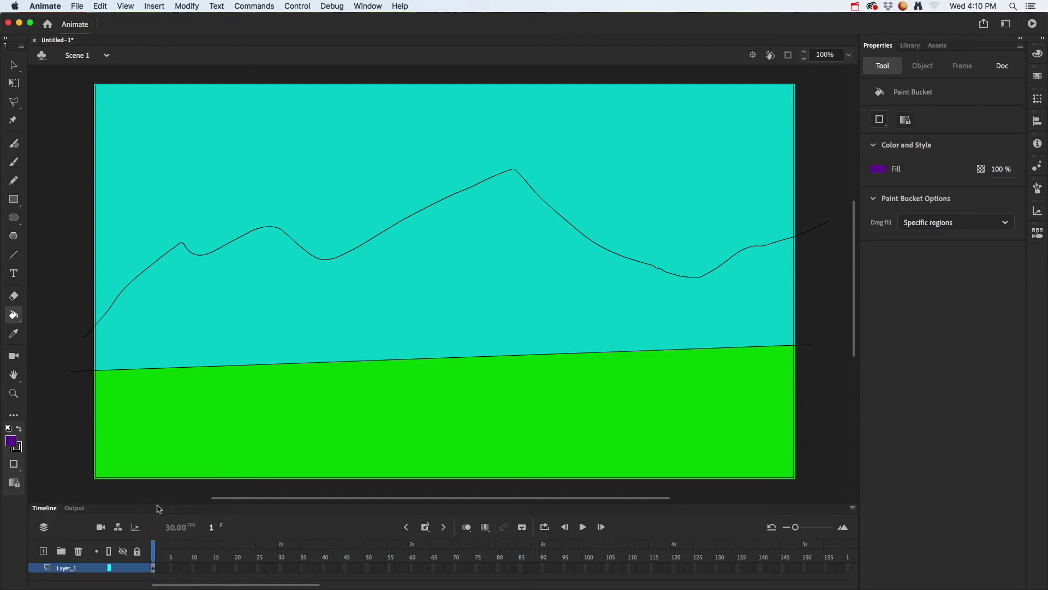
pyautogui.click(195, 331)
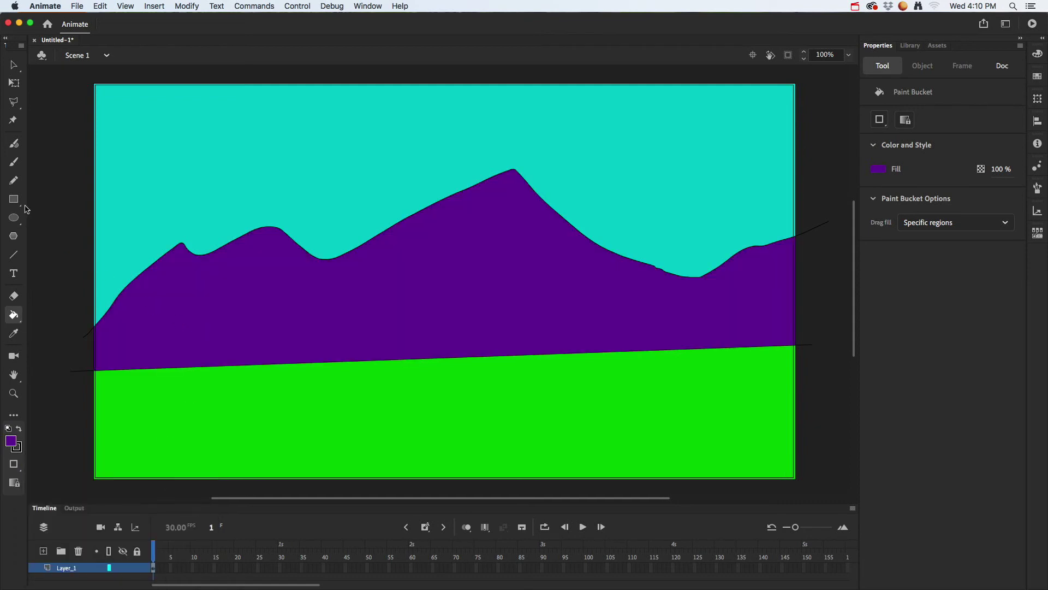
# Draw two straight road edges from the horizon past the bottom of the stage and fill the road between them dark grey.
pyautogui.click(13, 254)
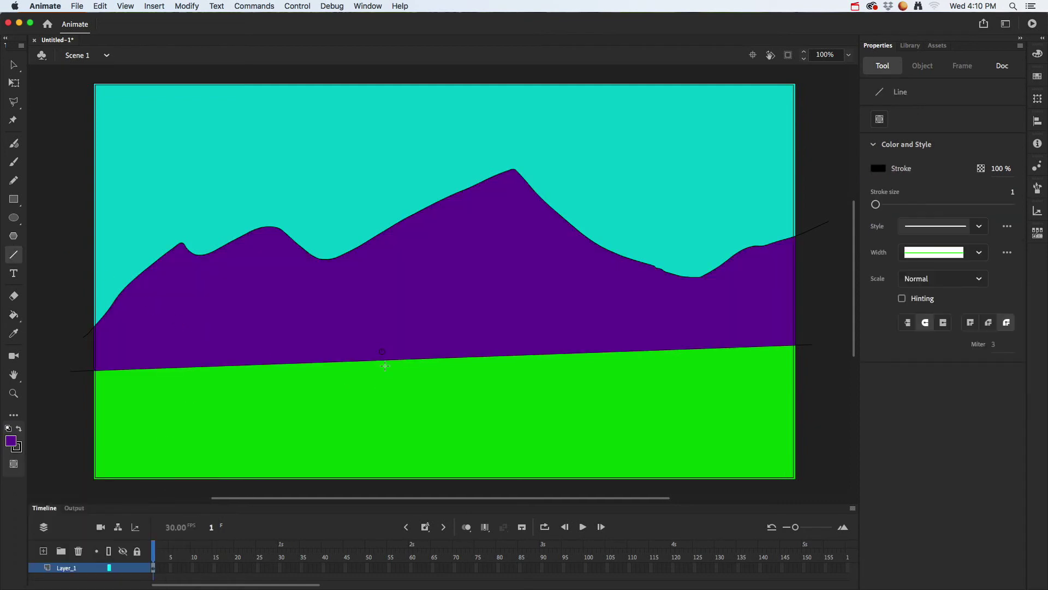
pyautogui.moveTo(383, 352)
pyautogui.mouseDown()
pyautogui.moveTo(351, 468)
pyautogui.moveTo(326, 487)
pyautogui.mouseUp()
pyautogui.moveTo(465, 348); pyautogui.dragTo(452, 485)
pyautogui.click(13, 315)
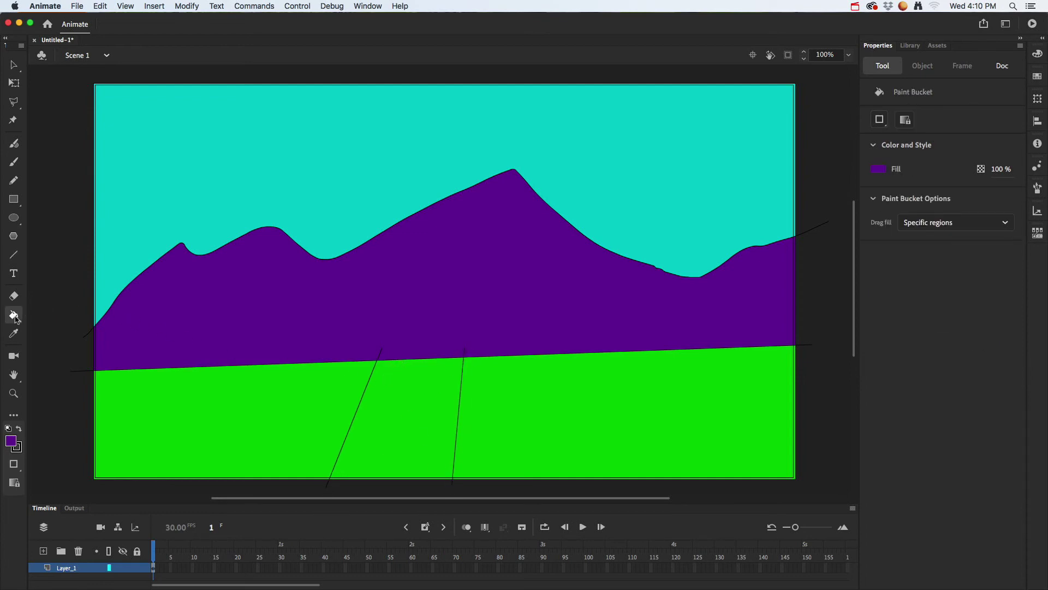
pyautogui.click(12, 442)
pyautogui.click(92, 483)
pyautogui.click(435, 418)
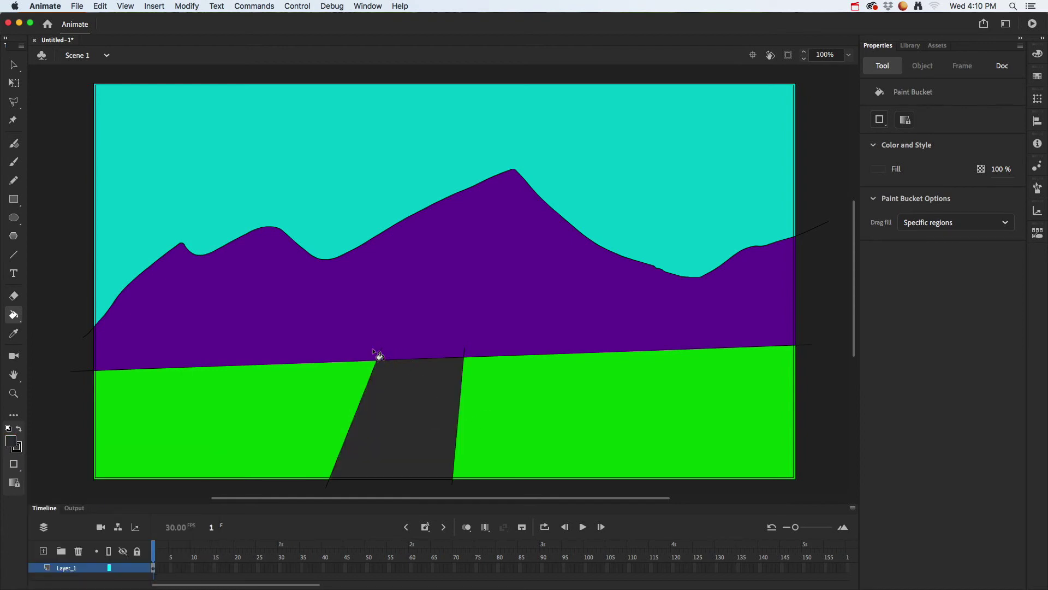
# Delete the excess line segment sticking up above the horizon at the road's left edge.
pyautogui.click(13, 64)
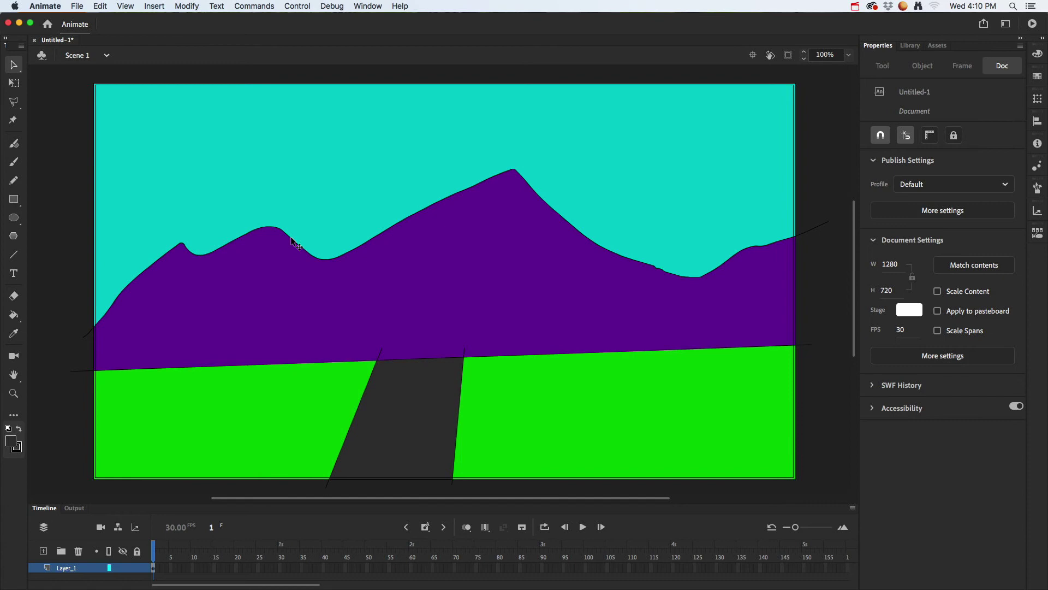
pyautogui.click(381, 352)
pyautogui.press('Delete')
# Try moving the purple mountain fill, the turquoise sky fill and the left green ground fill out of place.
pyautogui.moveTo(412, 283); pyautogui.dragTo(457, 305)
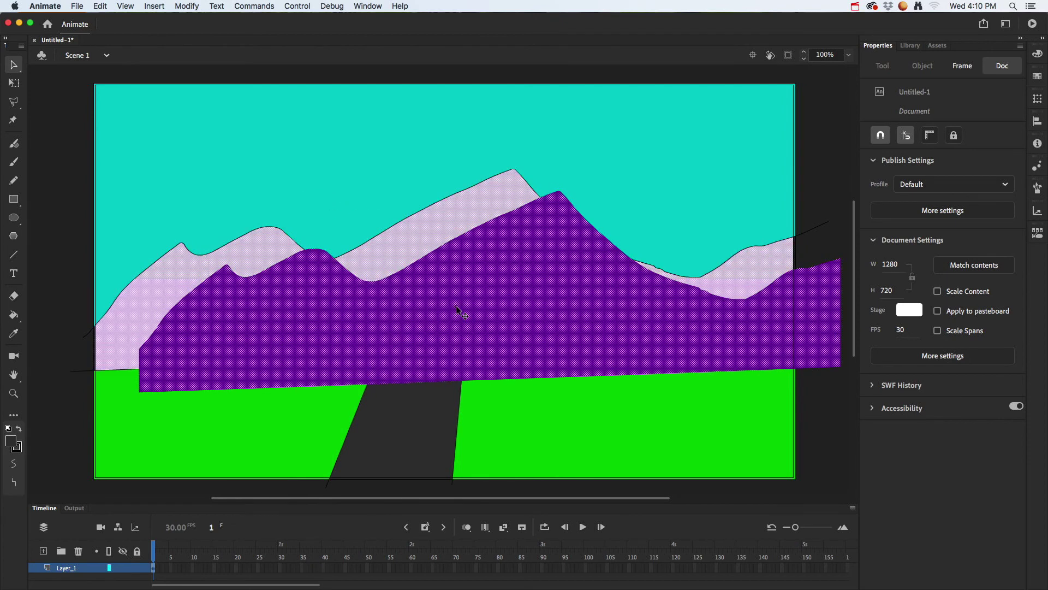
pyautogui.moveTo(339, 174); pyautogui.dragTo(278, 172)
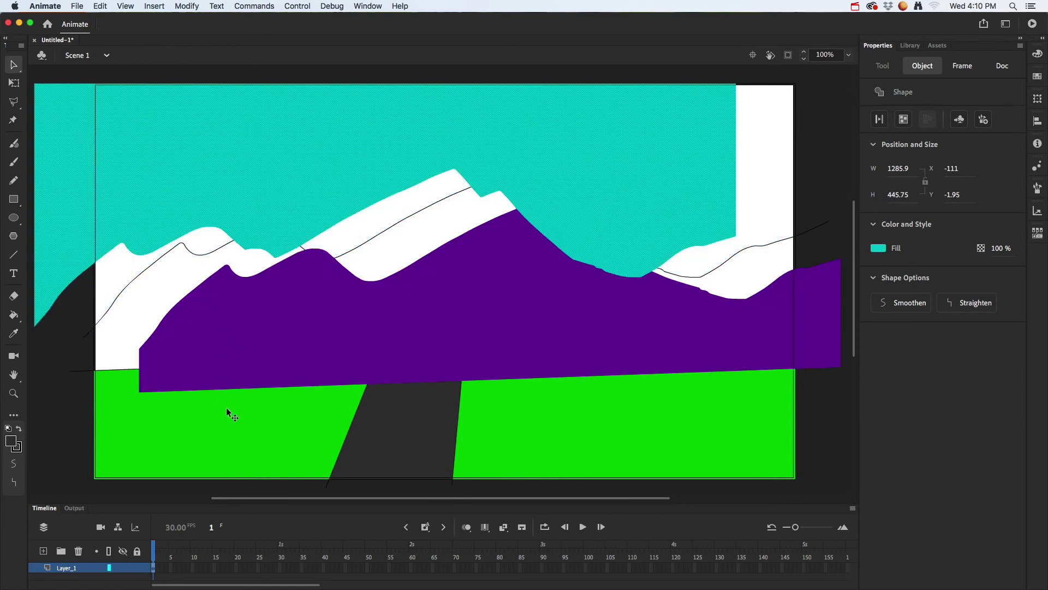
pyautogui.moveTo(230, 413); pyautogui.dragTo(241, 386)
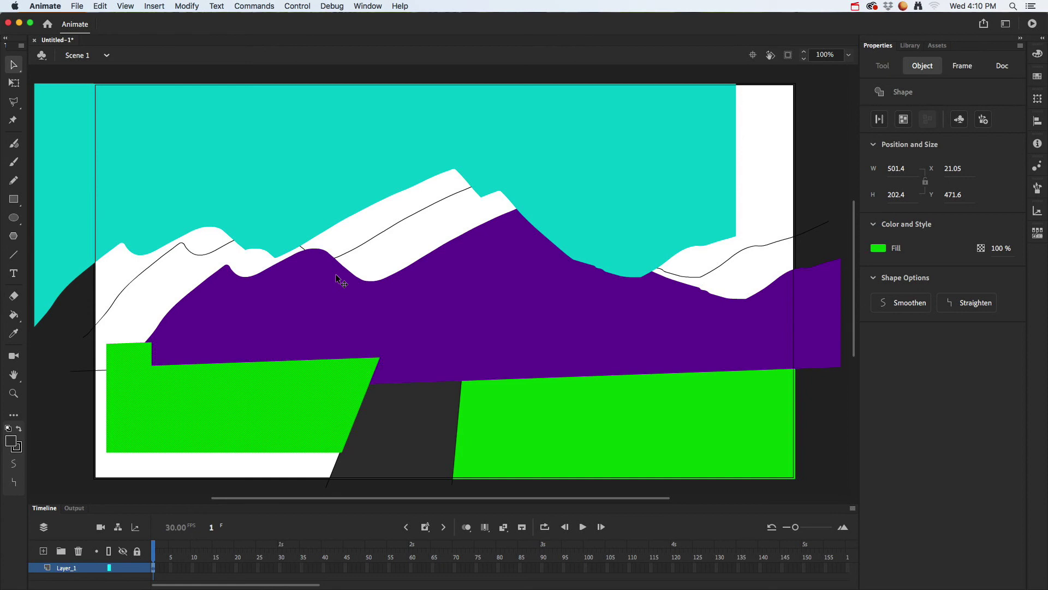
# Undo the moves of the ground, sky and mountain fills and clear the selection.
pyautogui.press('super+z')
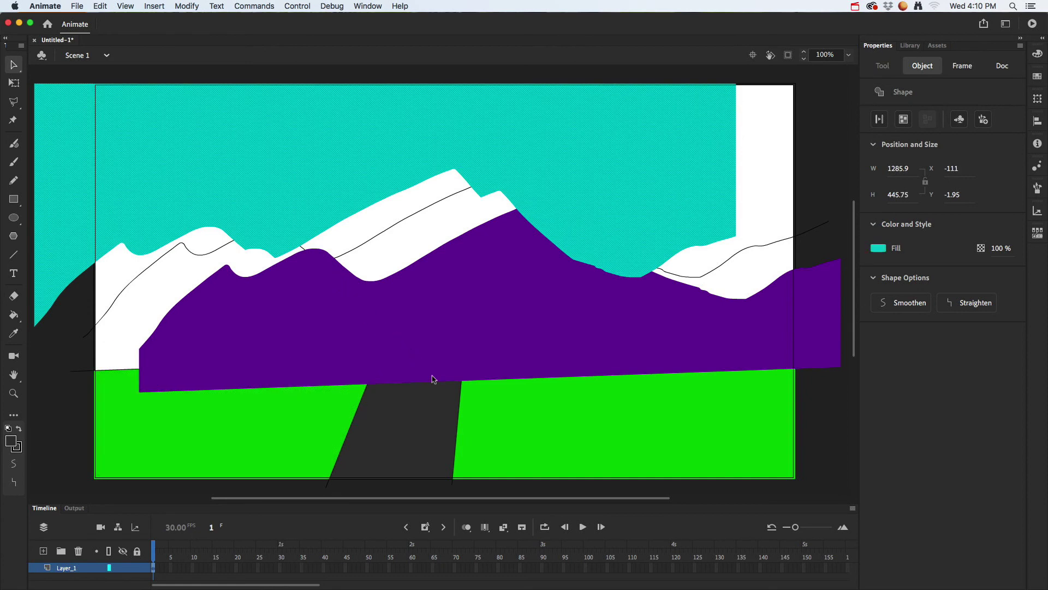
pyautogui.press('super+z')
pyautogui.press('super+z')
pyautogui.press('super+z')
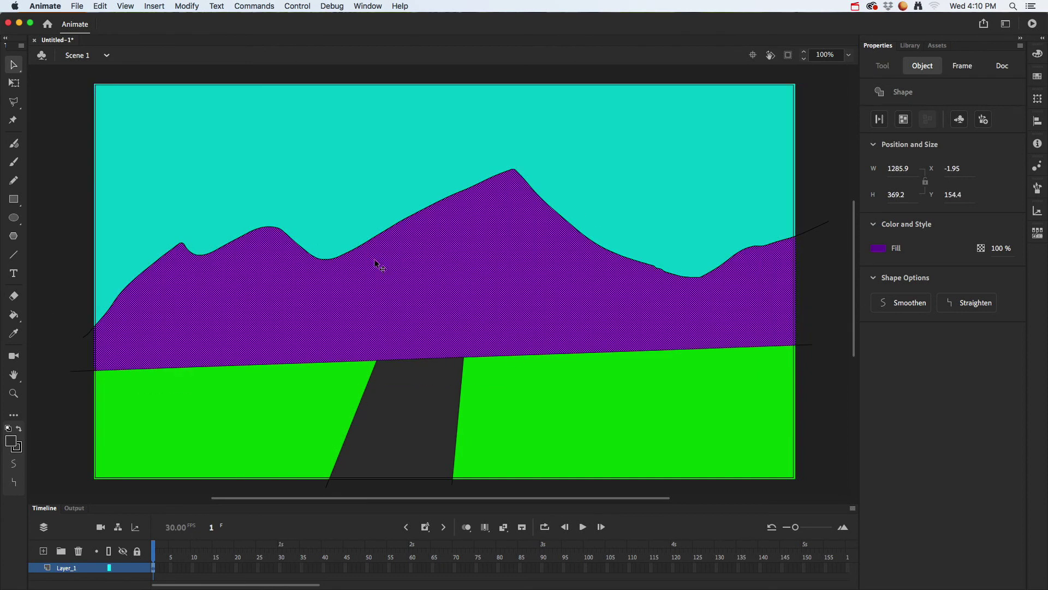
pyautogui.click(85, 203)
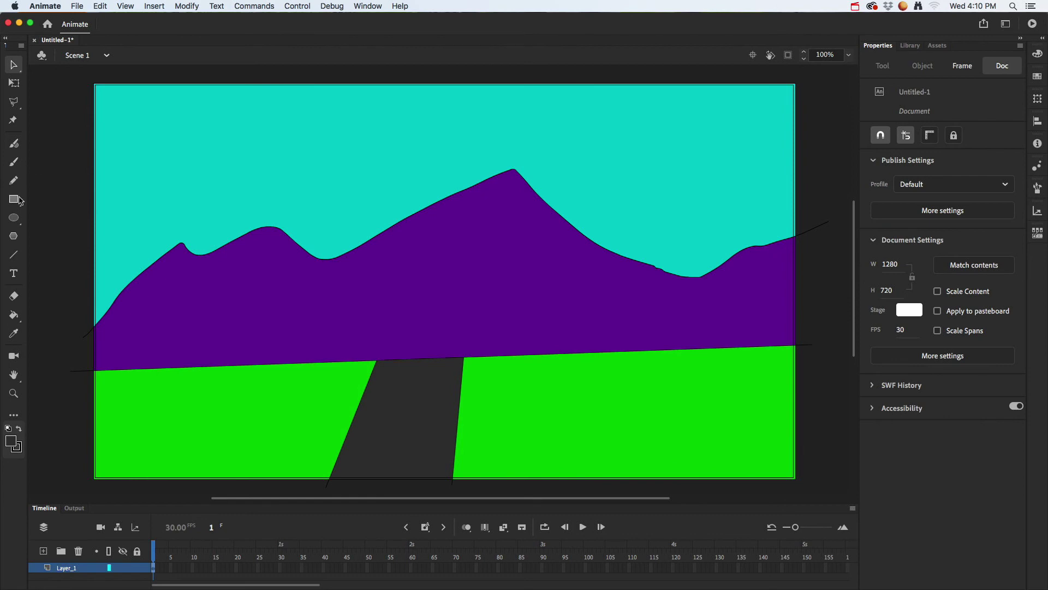
# Draw a yellow circular sun with a black outline, about 204 px wide, in the upper-left sky.
pyautogui.click(13, 218)
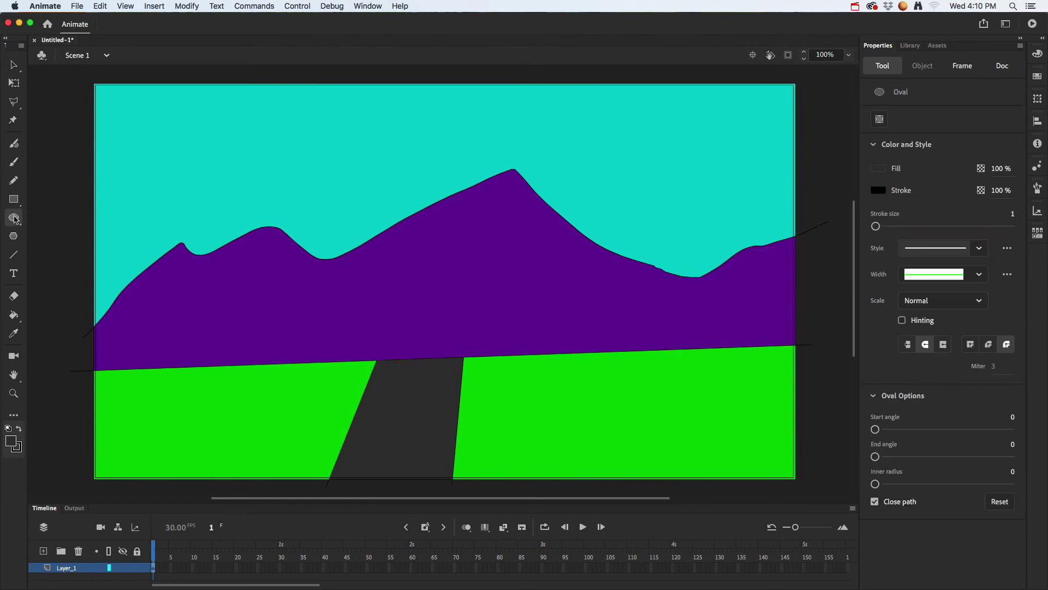
pyautogui.click(15, 444)
pyautogui.click(195, 523)
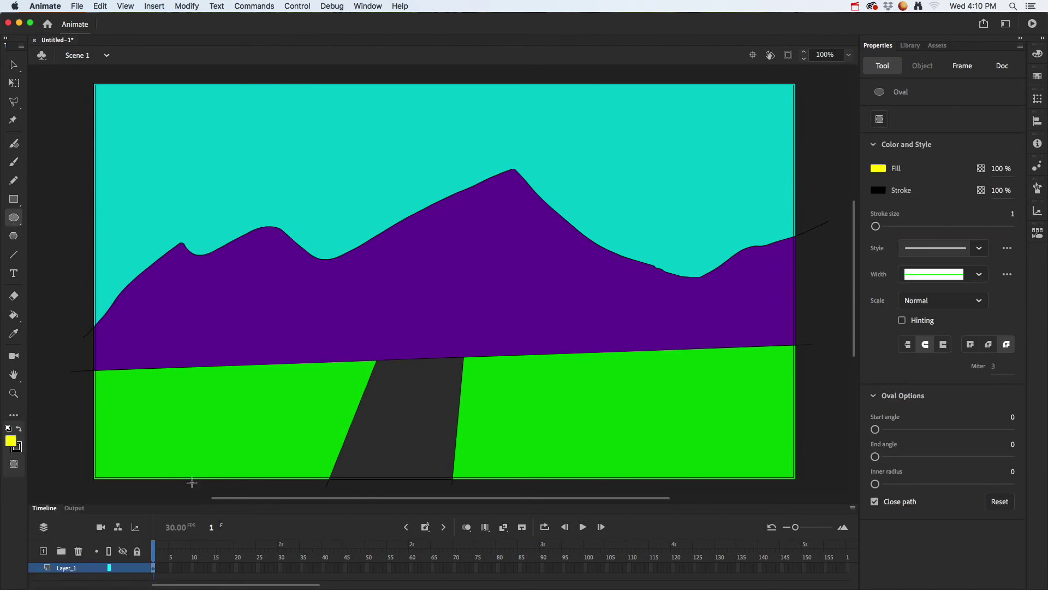
pyautogui.moveTo(151, 114)
pyautogui.mouseDown()
pyautogui.moveTo(249, 225)
pyautogui.moveTo(262, 224)
pyautogui.mouseUp()
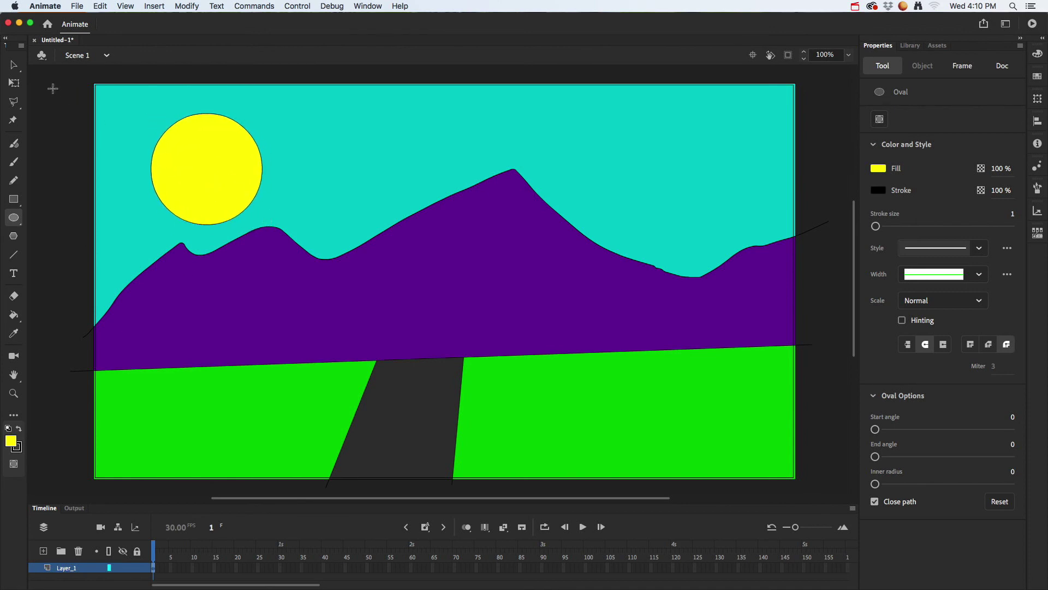
# Select the sun's fill and outline together, try moving them across the sky, and undo the move.
pyautogui.press('v')
pyautogui.click(204, 157)
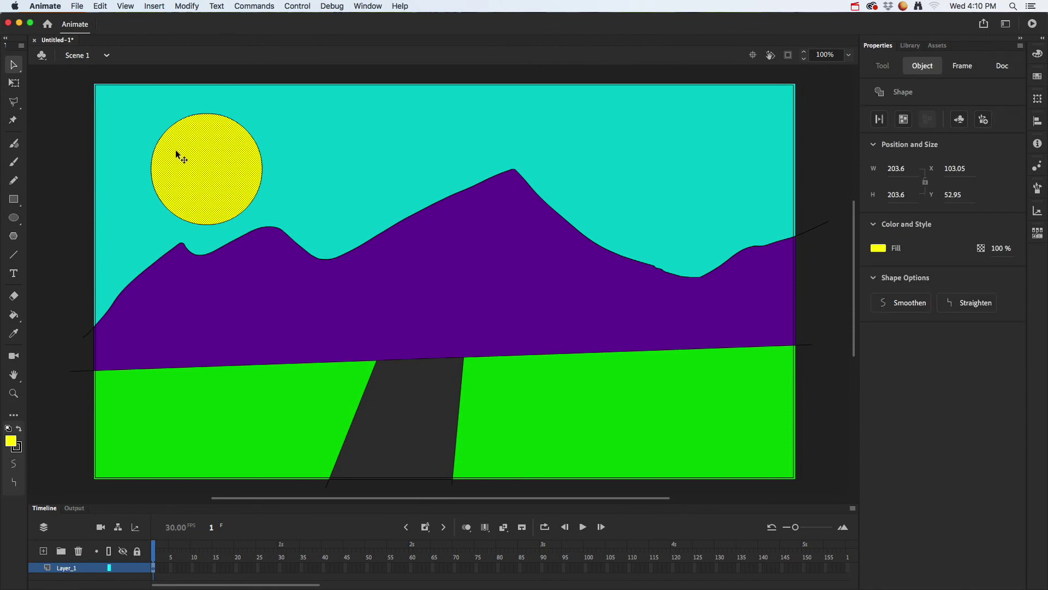
pyautogui.doubleClick(175, 167)
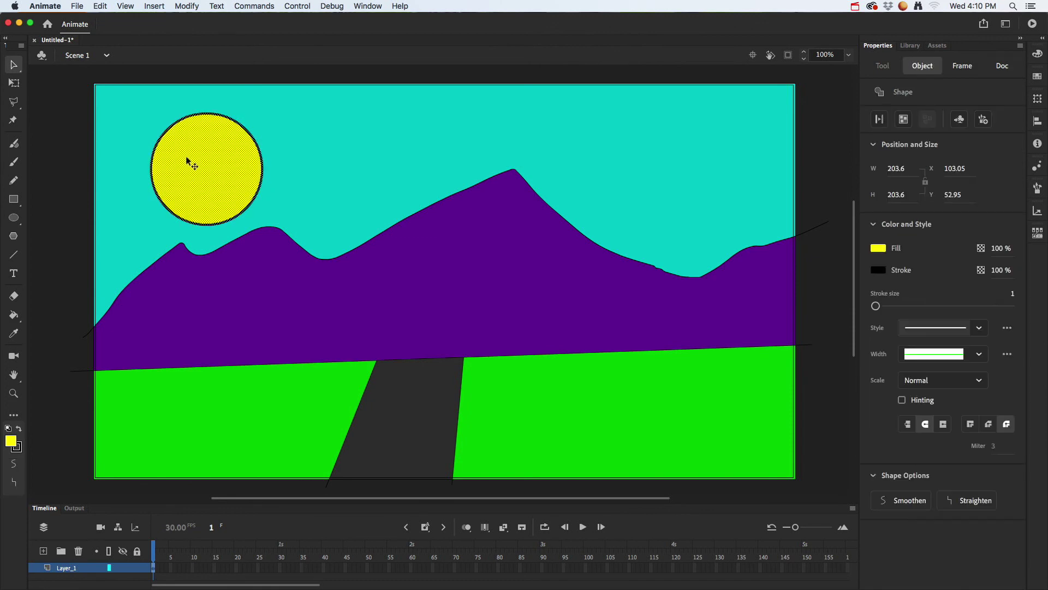
pyautogui.moveTo(183, 175); pyautogui.dragTo(300, 168)
pyautogui.click(170, 229)
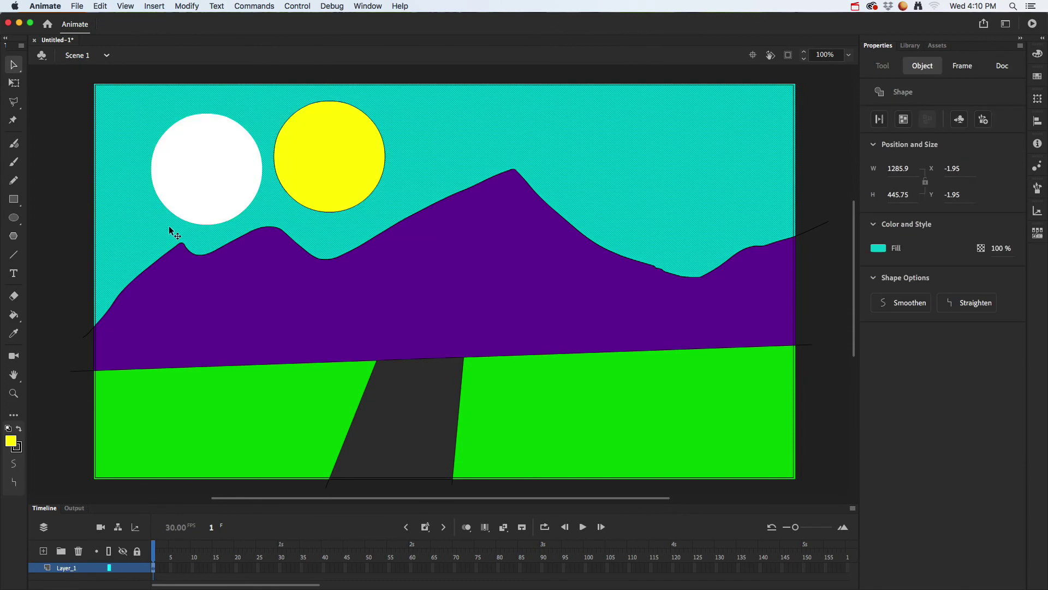
pyautogui.doubleClick(336, 177)
pyautogui.press('super+z')
pyautogui.click(69, 211)
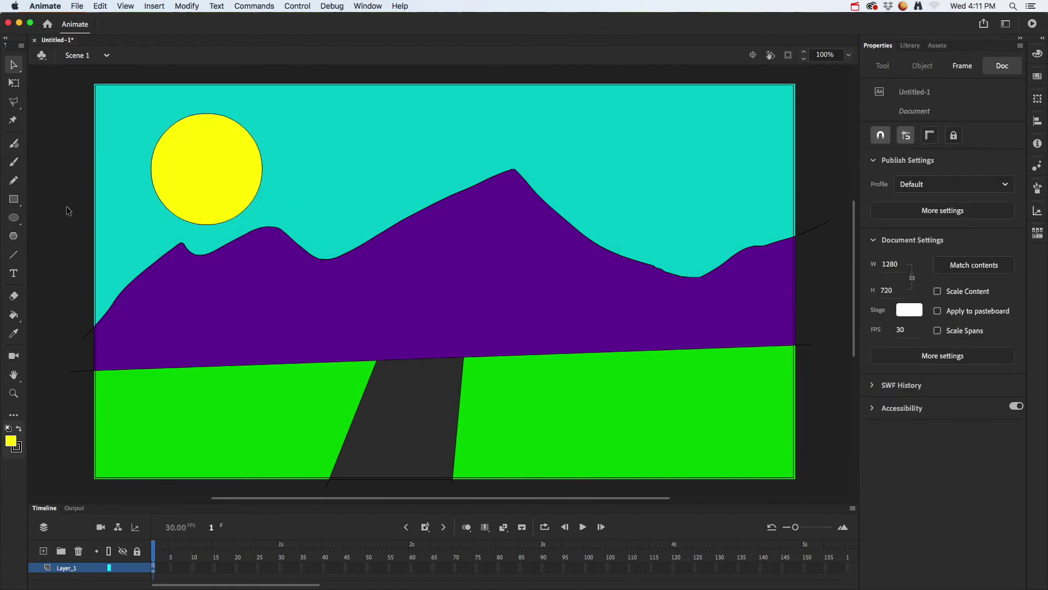